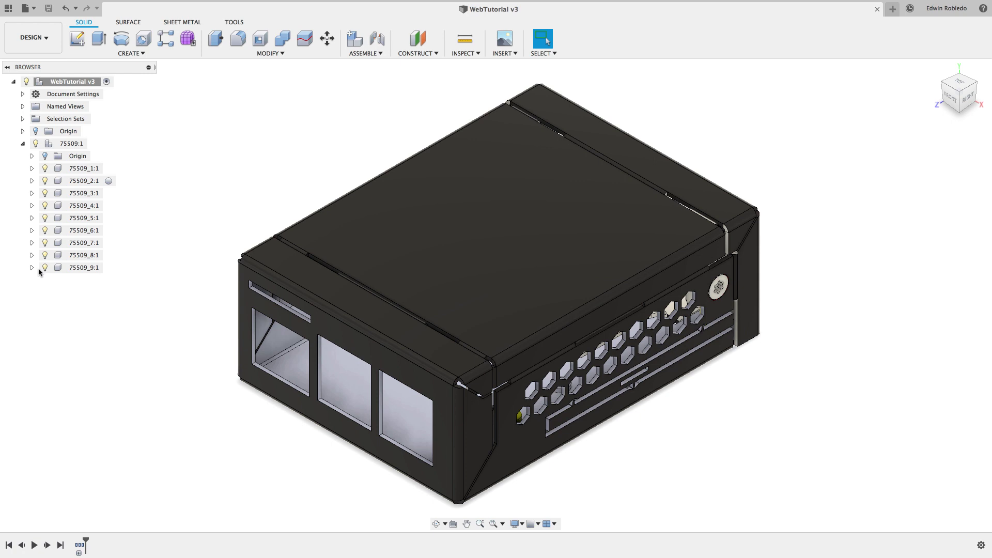
Hide the black lid (75509_6:1) and light back panel (75509_7:1) to expose the enclosure interior
{"action": "left_click", "coordinate": [45, 230]}
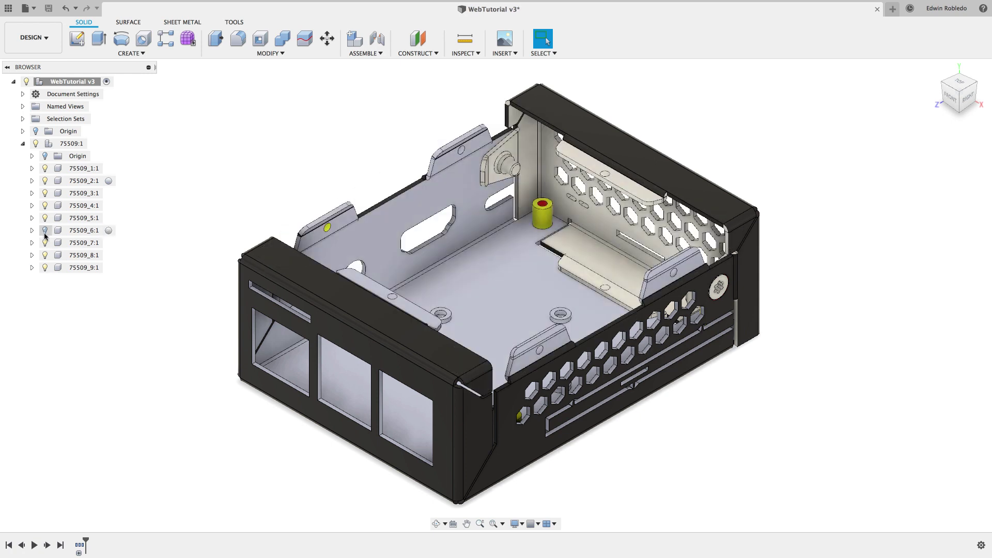
{"action": "left_click", "coordinate": [45, 242]}
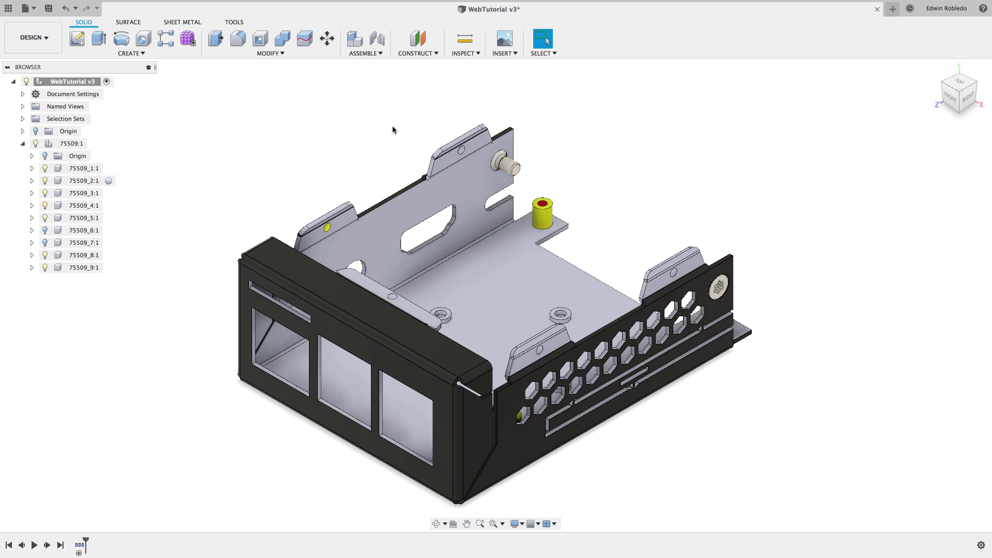
{"action": "left_click", "coordinate": [416, 55]}
Add a 0.00 mm offset construction plane on the yellow standoff's top face
{"action": "left_click", "coordinate": [422, 65]}
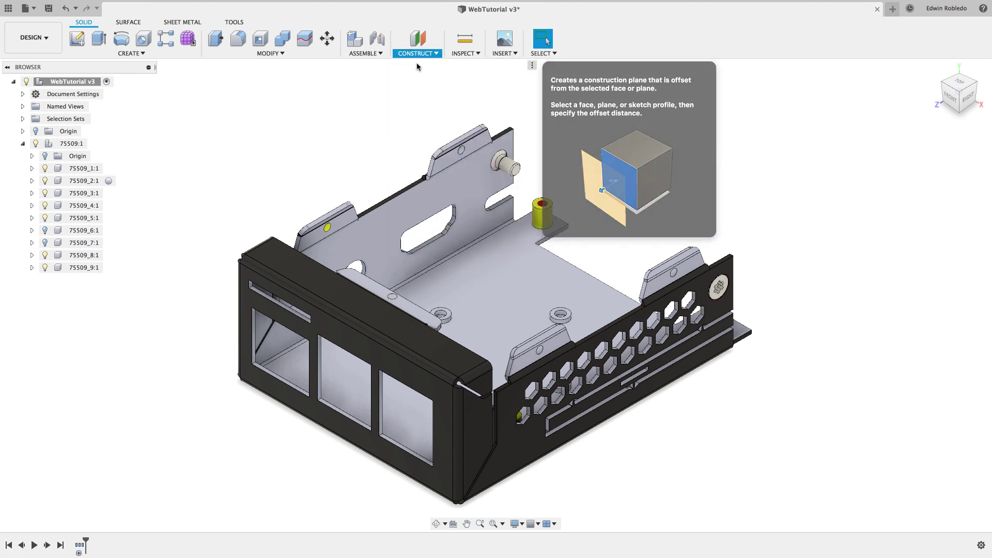
{"action": "left_click", "coordinate": [549, 206]}
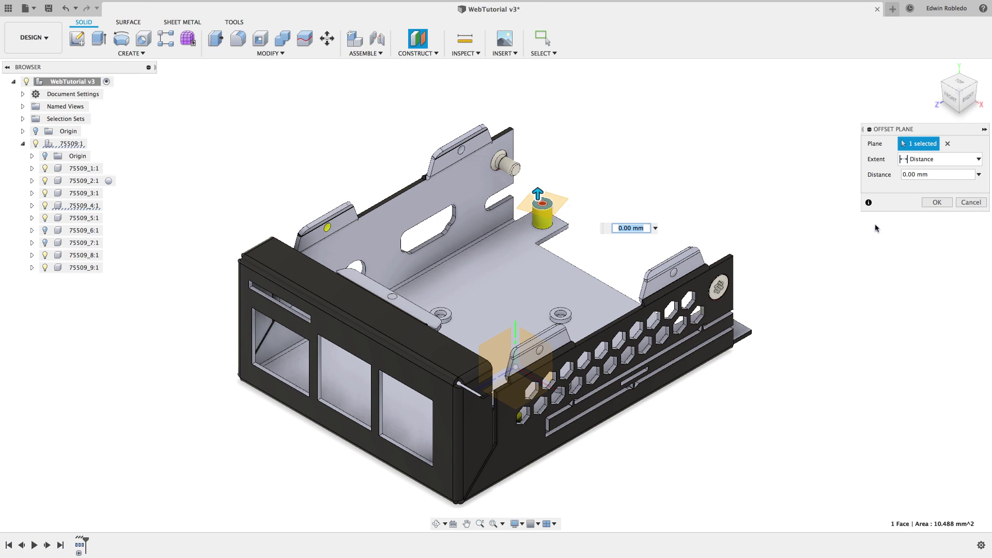
{"action": "left_click", "coordinate": [929, 203]}
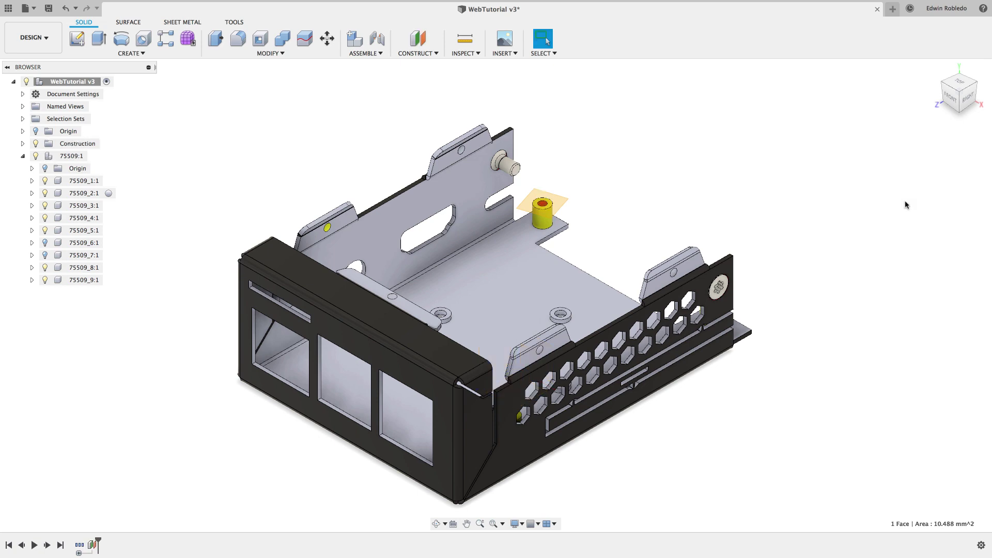
Start a new sketch on the offset construction plane
{"action": "left_click", "coordinate": [77, 40]}
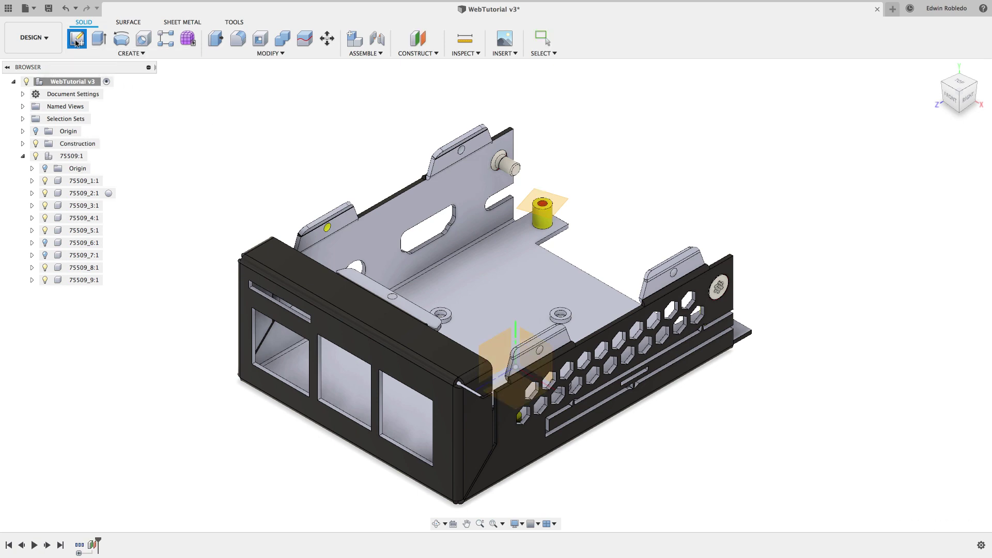
{"action": "left_click", "coordinate": [550, 210]}
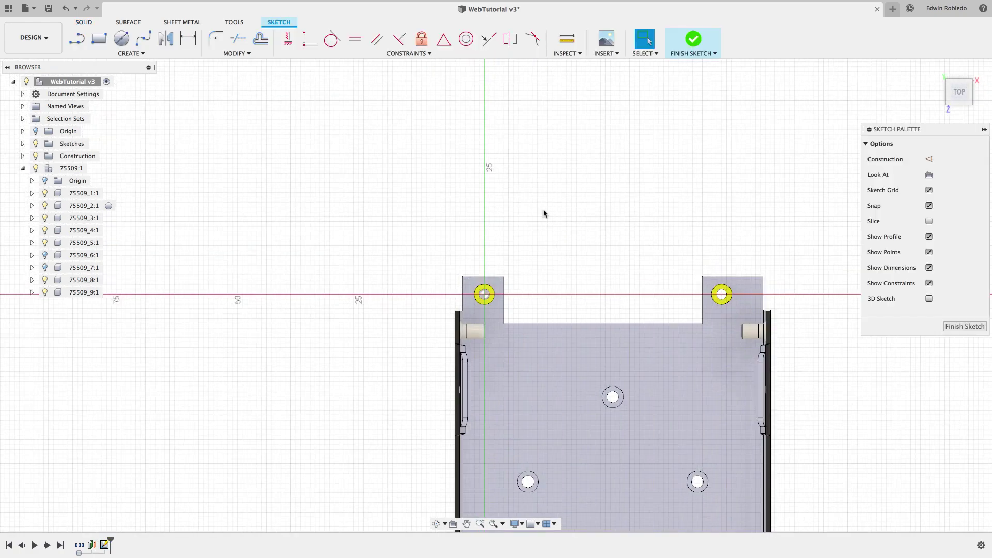
{"action": "mouse_move", "coordinate": [551, 248]}
{"action": "middle_mouse_down"}
{"action": "mouse_move", "coordinate": [377, 142]}
{"action": "mouse_move", "coordinate": [353, 58]}
{"action": "middle_mouse_up"}
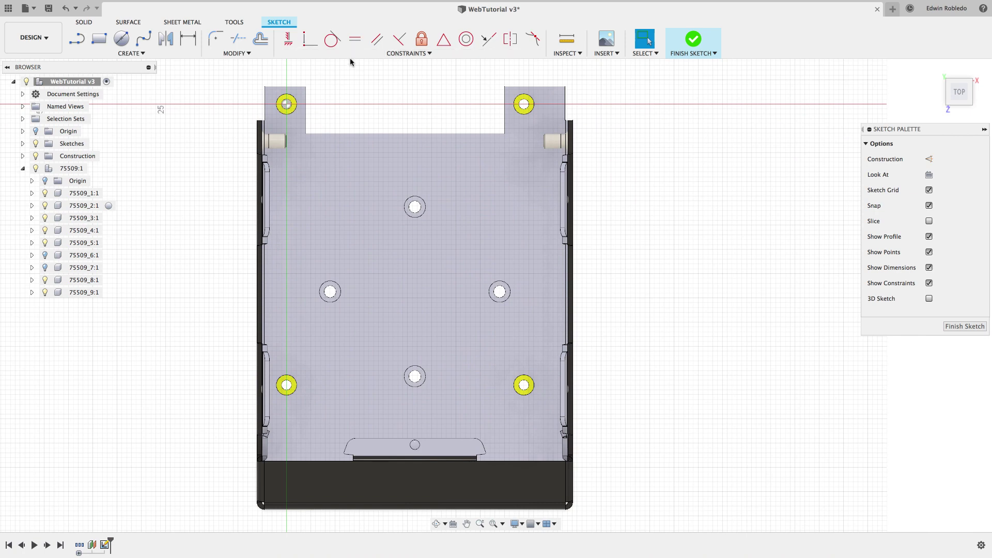
Project the base plate face's outline and holes into the sketch
{"action": "left_click", "coordinate": [124, 55]}
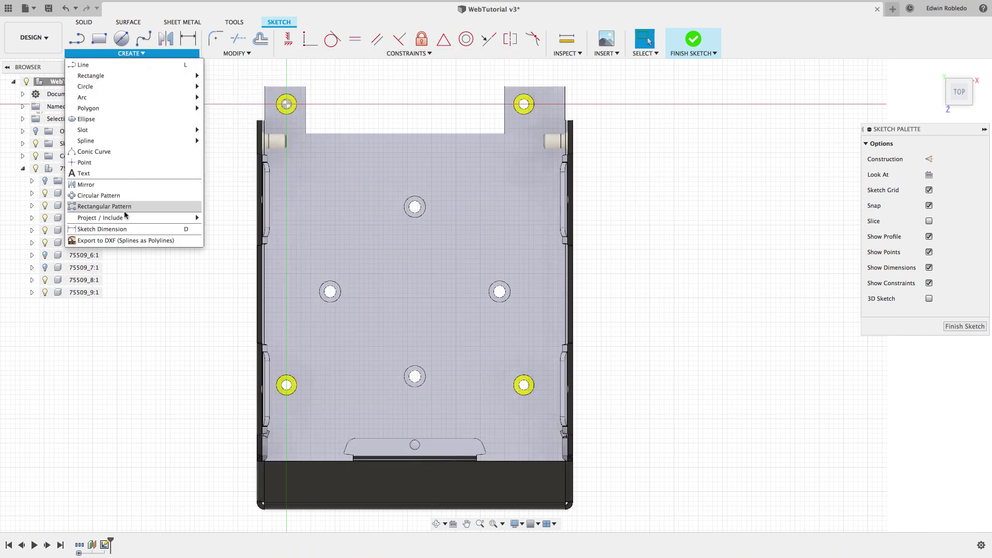
{"action": "mouse_move", "coordinate": [121, 222]}
{"action": "left_click", "coordinate": [218, 220]}
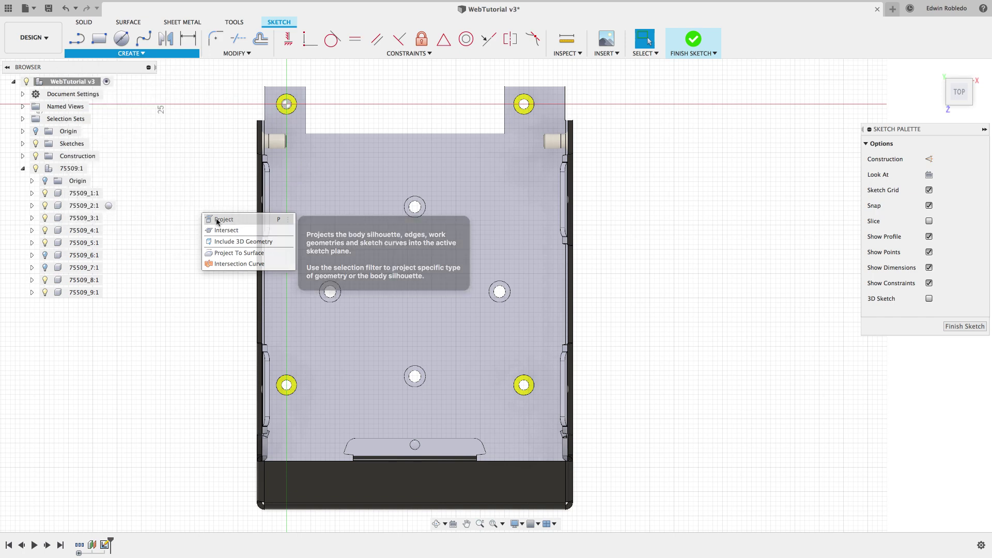
{"action": "left_click", "coordinate": [317, 229]}
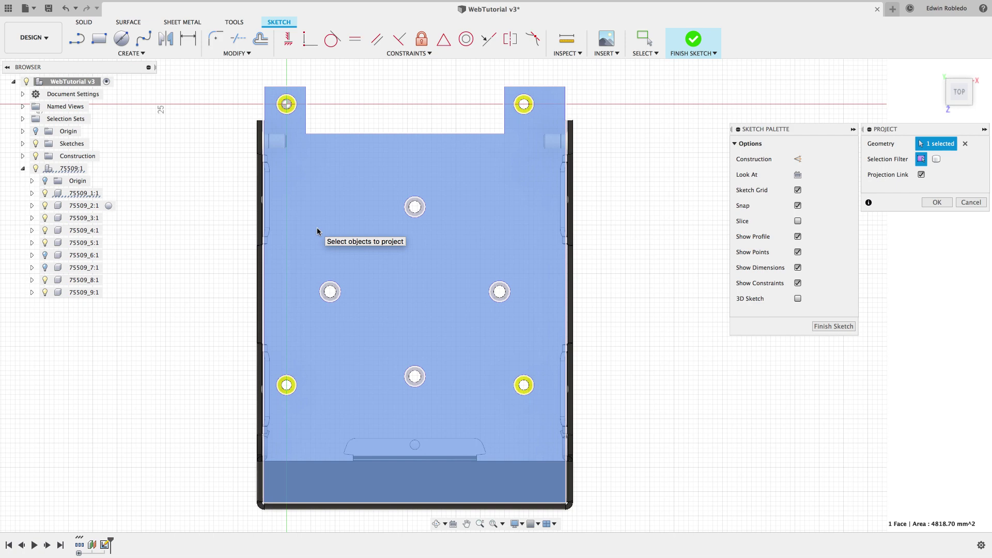
{"action": "left_click", "coordinate": [937, 202]}
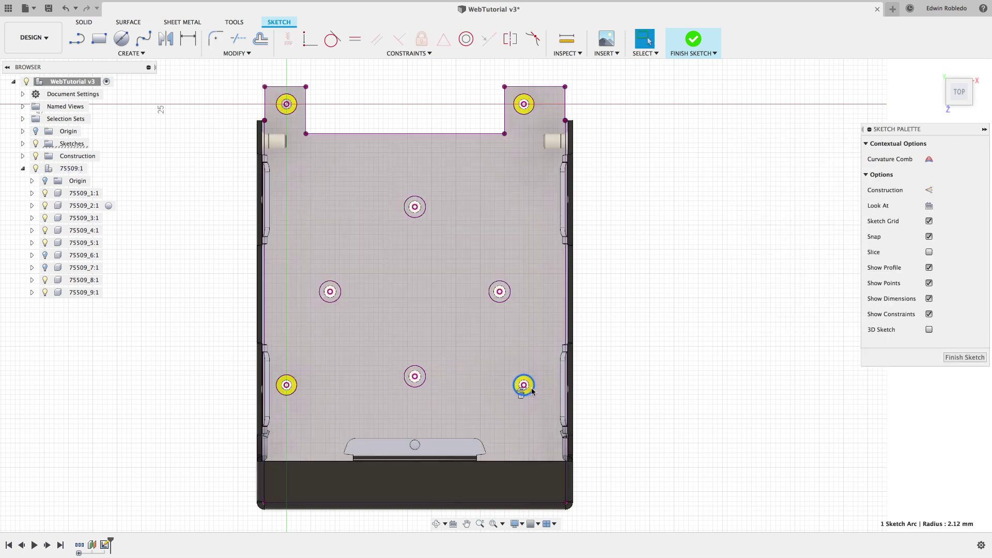
Delete the six projected hole circles from the sketch
{"action": "left_click", "coordinate": [287, 387]}
{"action": "left_click", "coordinate": [327, 295]}
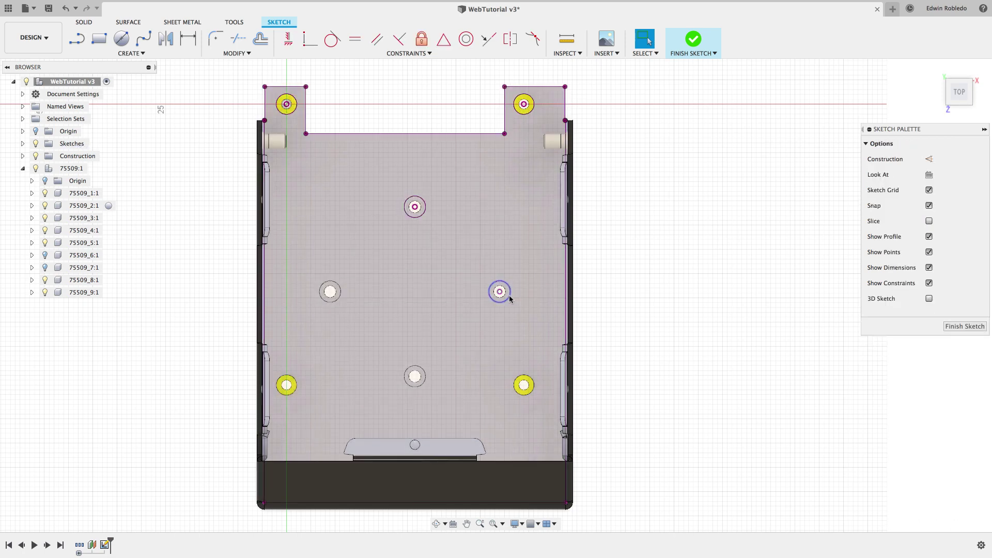
{"action": "left_click", "coordinate": [499, 292]}
{"action": "left_click", "coordinate": [414, 209]}
{"action": "left_click", "coordinate": [522, 107]}
{"action": "left_click", "coordinate": [290, 108]}
Offset the projected plate outline 0.60 mm inward
{"action": "left_click", "coordinate": [298, 111]}
{"action": "key", "text": "o"}
{"action": "left_click_drag", "start_coordinate": [260, 104], "coordinate": [269, 104]}
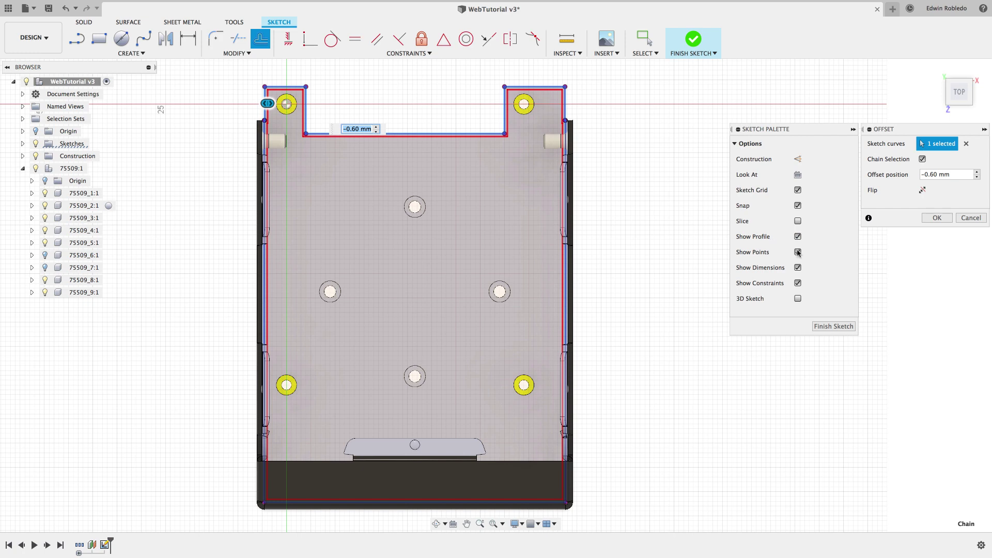
{"action": "left_click", "coordinate": [834, 329]}
{"action": "left_click", "coordinate": [936, 219]}
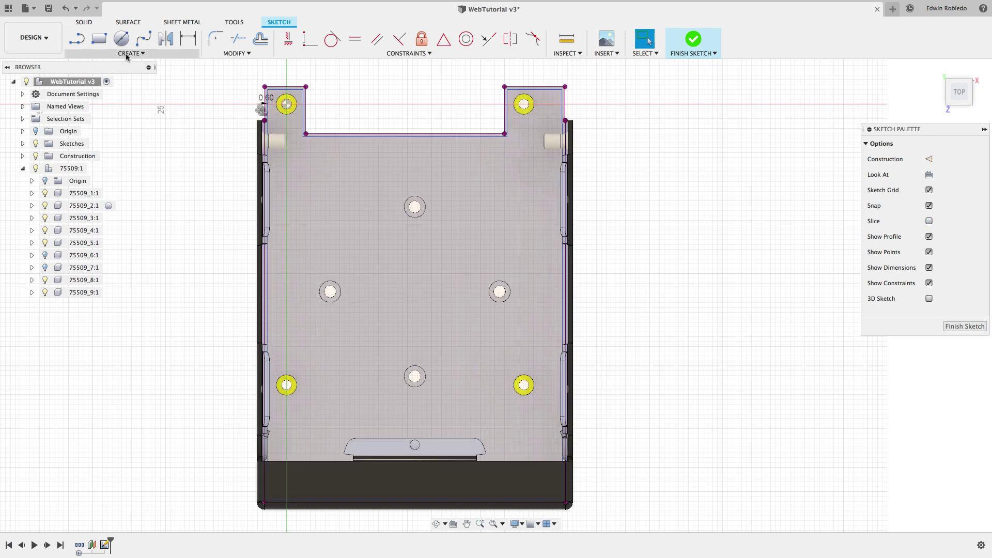
Project the four standoff mounting-hole edges into the sketch, then finish the sketch
{"action": "left_click", "coordinate": [127, 54]}
{"action": "mouse_move", "coordinate": [133, 221]}
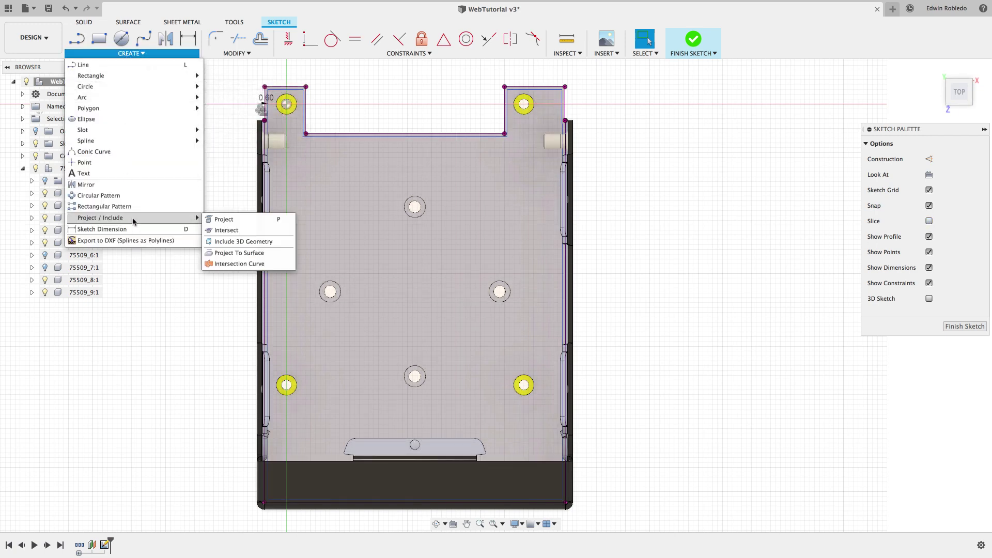
{"action": "left_click", "coordinate": [224, 219]}
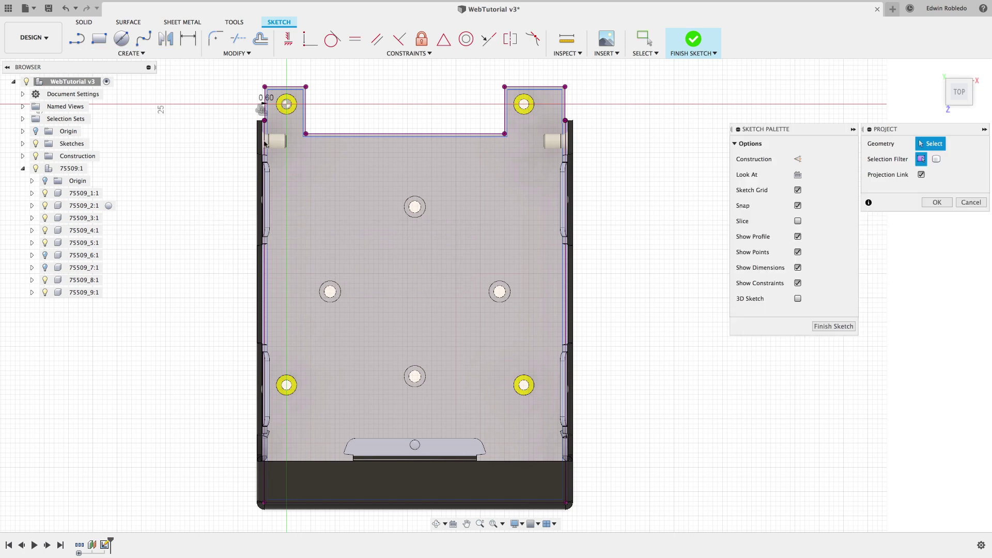
{"action": "left_click", "coordinate": [286, 109]}
{"action": "left_click", "coordinate": [523, 111]}
{"action": "left_click", "coordinate": [287, 381]}
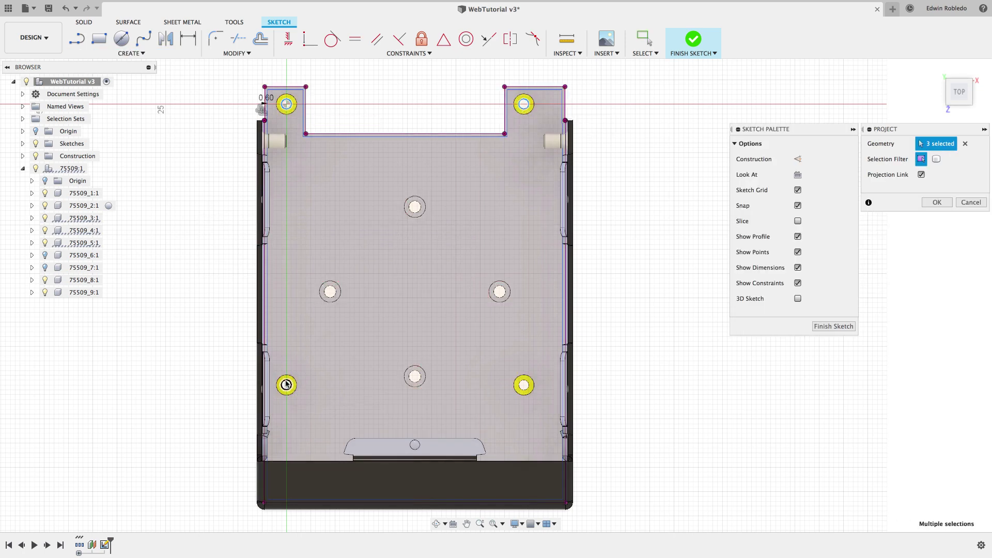
{"action": "left_click", "coordinate": [529, 385]}
{"action": "left_click", "coordinate": [527, 390]}
{"action": "left_click", "coordinate": [937, 203]}
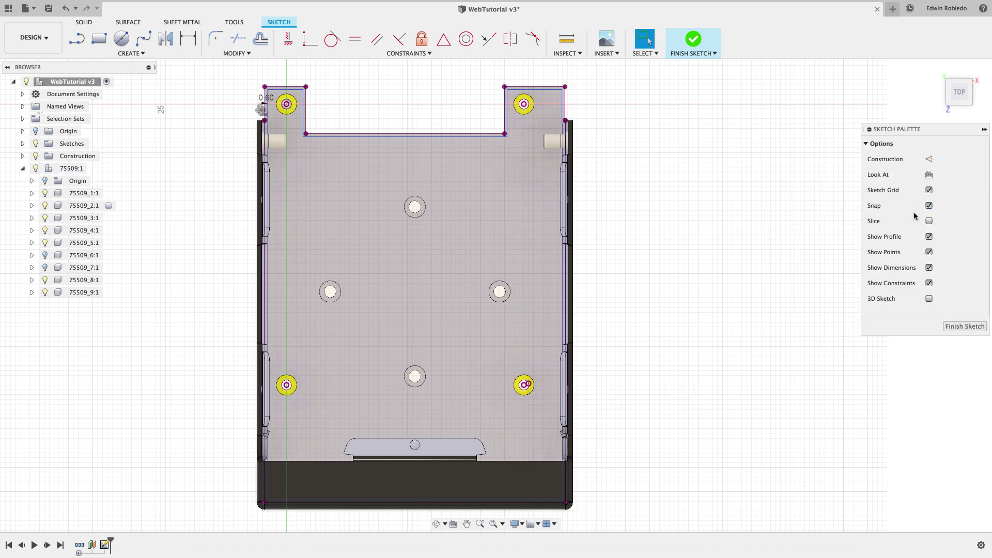
{"action": "left_click", "coordinate": [951, 328]}
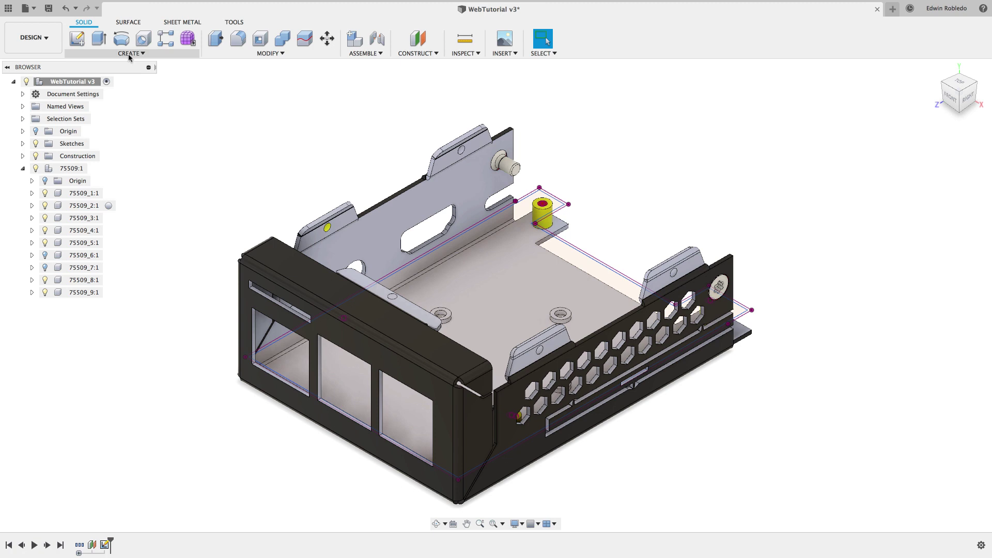
Create a new PCB and select the sketched board outline as its profile
{"action": "left_click", "coordinate": [128, 53]}
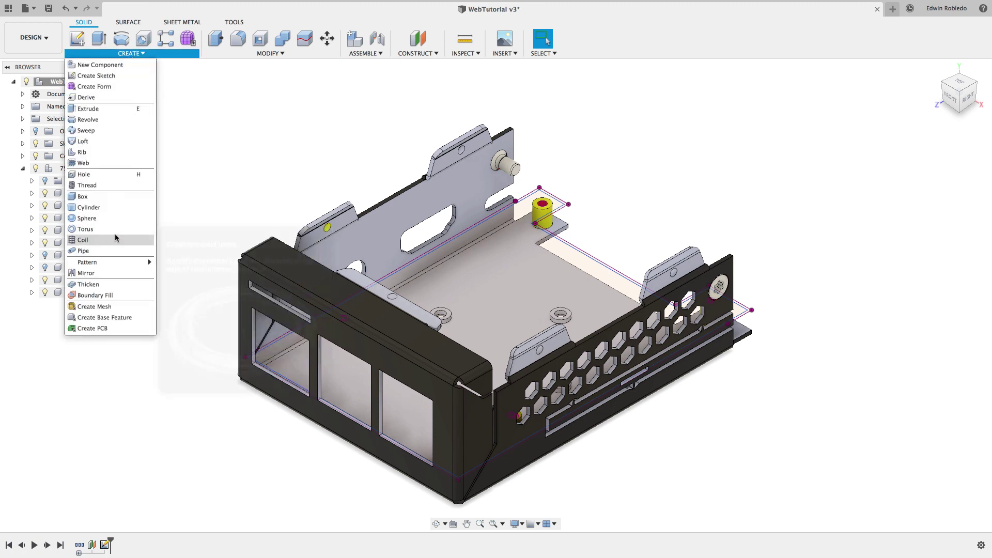
{"action": "left_click", "coordinate": [99, 329]}
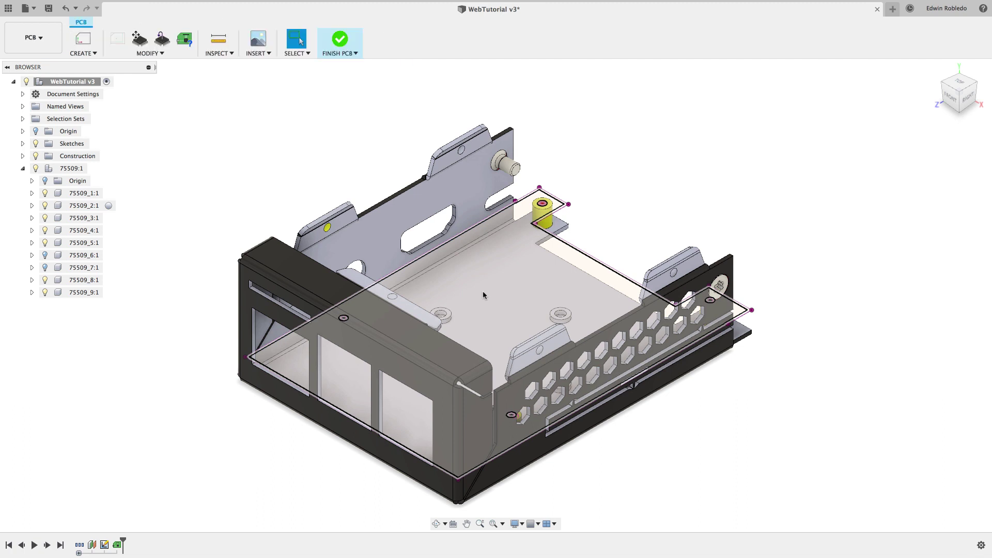
{"action": "left_click", "coordinate": [483, 292]}
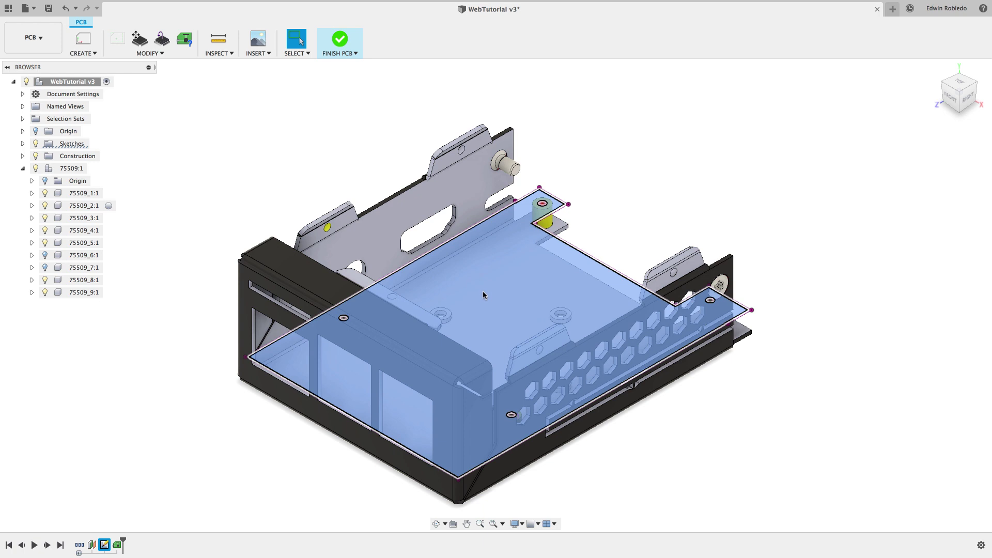
{"action": "left_click", "coordinate": [482, 290]}
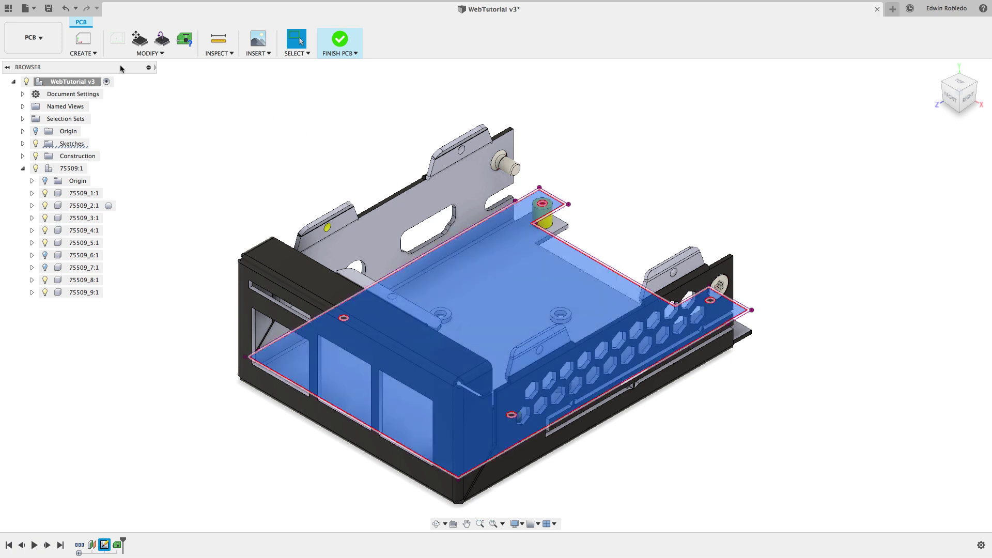
Bring up the PCB Profile settings and hide enclosure body 75509_1:1 for a clear view
{"action": "left_click", "coordinate": [87, 46]}
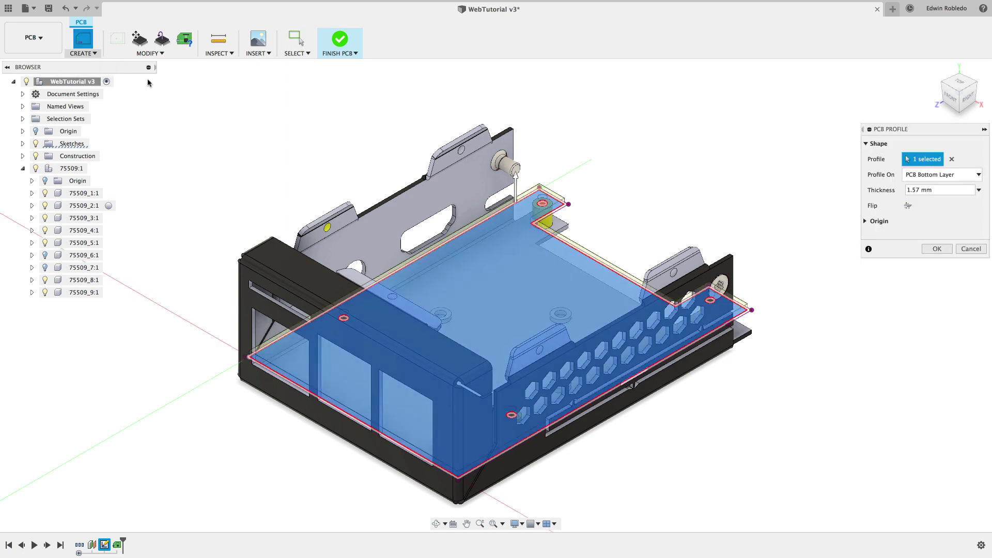
{"action": "mouse_move", "coordinate": [605, 227]}
{"action": "middle_mouse_down", "text": "shift"}
{"action": "mouse_move", "coordinate": [547, 275]}
{"action": "mouse_move", "coordinate": [567, 242]}
{"action": "mouse_move", "coordinate": [622, 230]}
{"action": "middle_mouse_up", "text": "shift"}
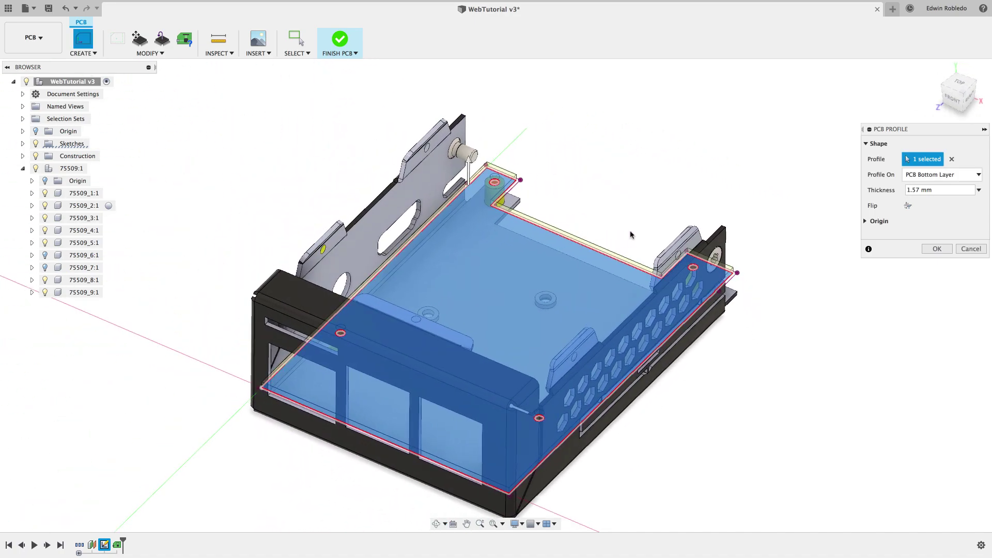
{"action": "left_click", "coordinate": [45, 194]}
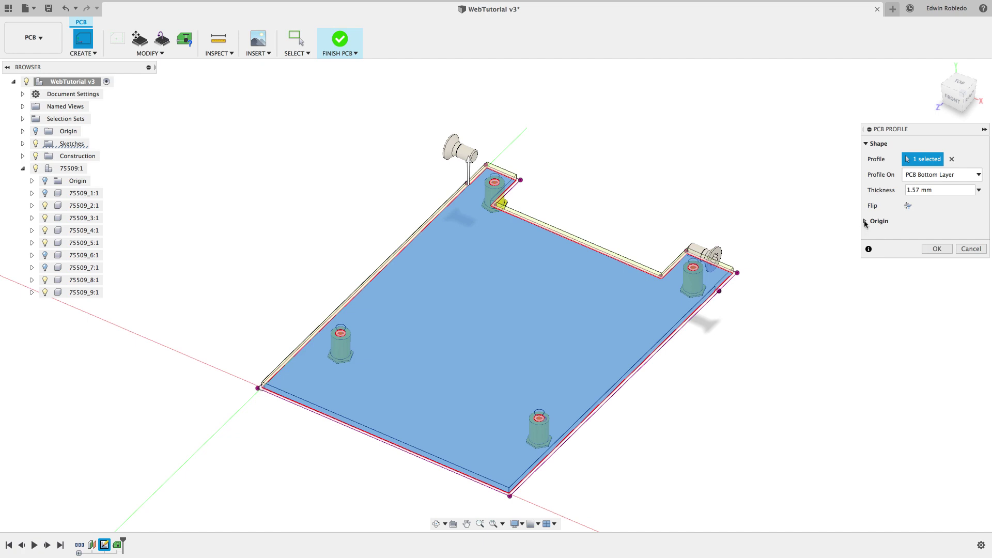
Set the board origin at the corner vertex with X along the bottom edge, then finish the PCB
{"action": "left_click", "coordinate": [867, 222]}
{"action": "left_click", "coordinate": [909, 239]}
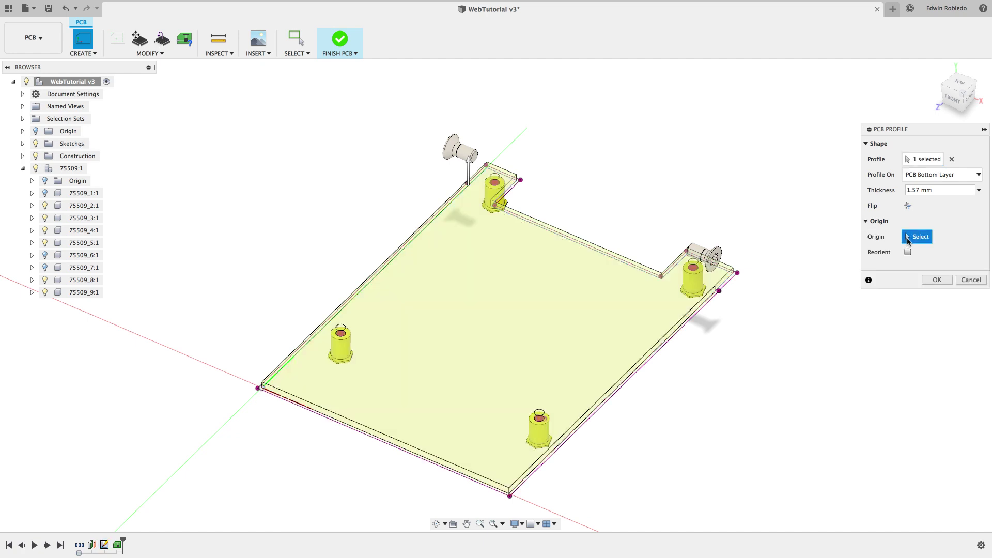
{"action": "left_click", "coordinate": [262, 388]}
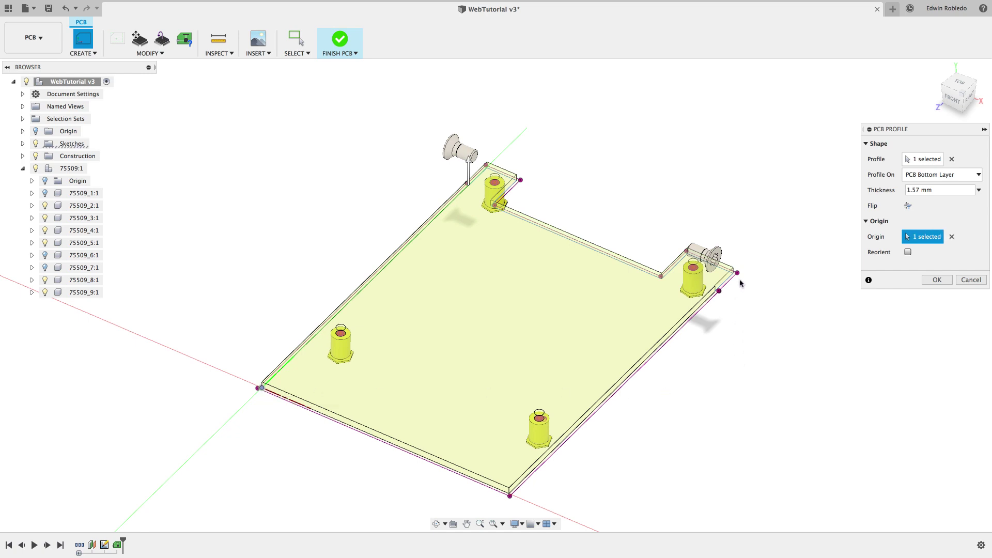
{"action": "left_click", "coordinate": [908, 252]}
{"action": "left_click", "coordinate": [366, 436]}
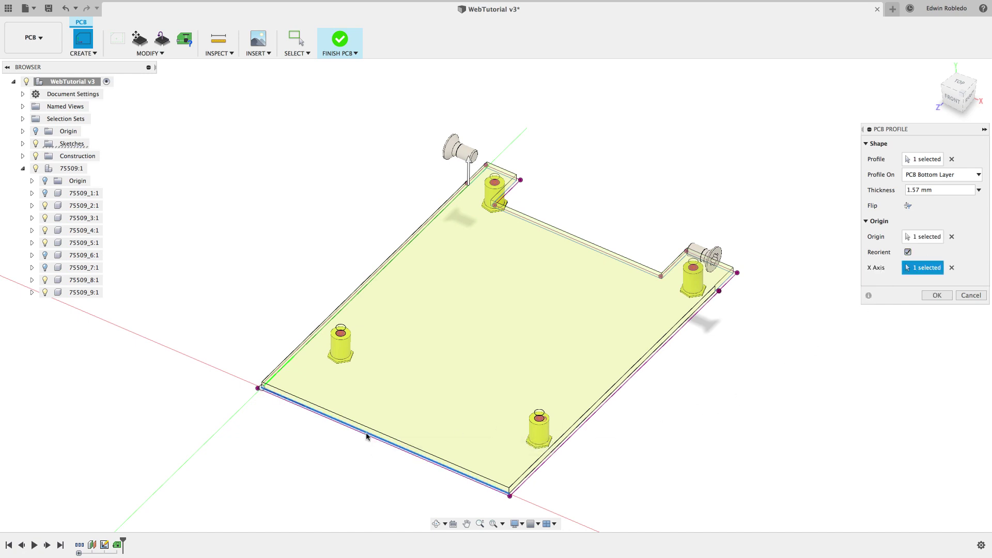
{"action": "left_click", "coordinate": [937, 296]}
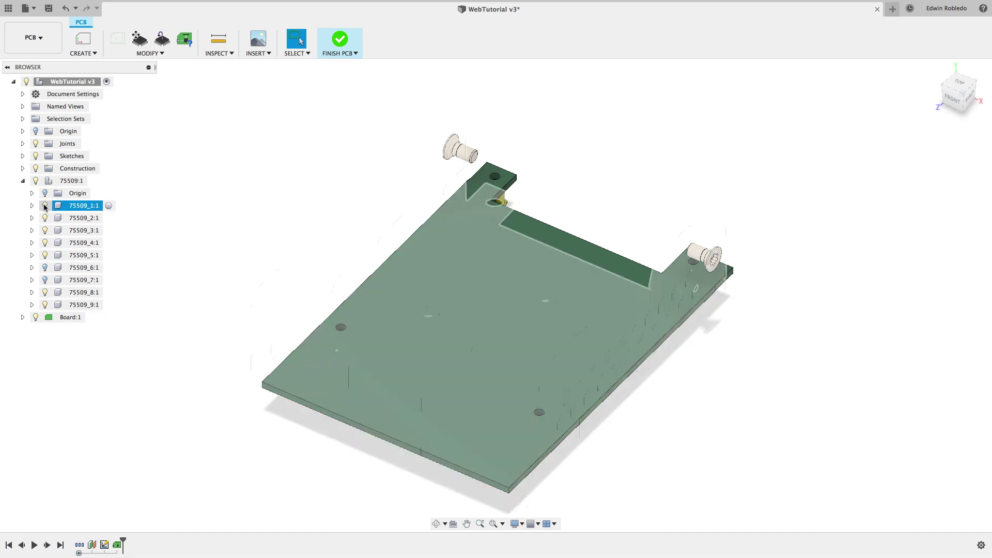
{"action": "middle_click_drag", "start_coordinate": [243, 388], "coordinate": [206, 412], "text": "shift"}
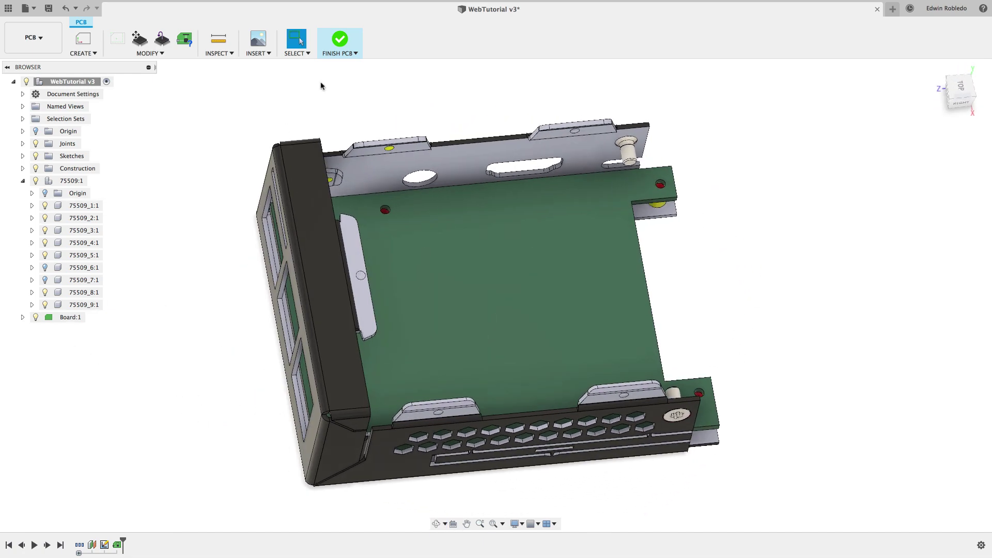
{"action": "left_click", "coordinate": [340, 44]}
Save a new design version with the description 'PCB Enclosure'
{"action": "left_click", "coordinate": [48, 8]}
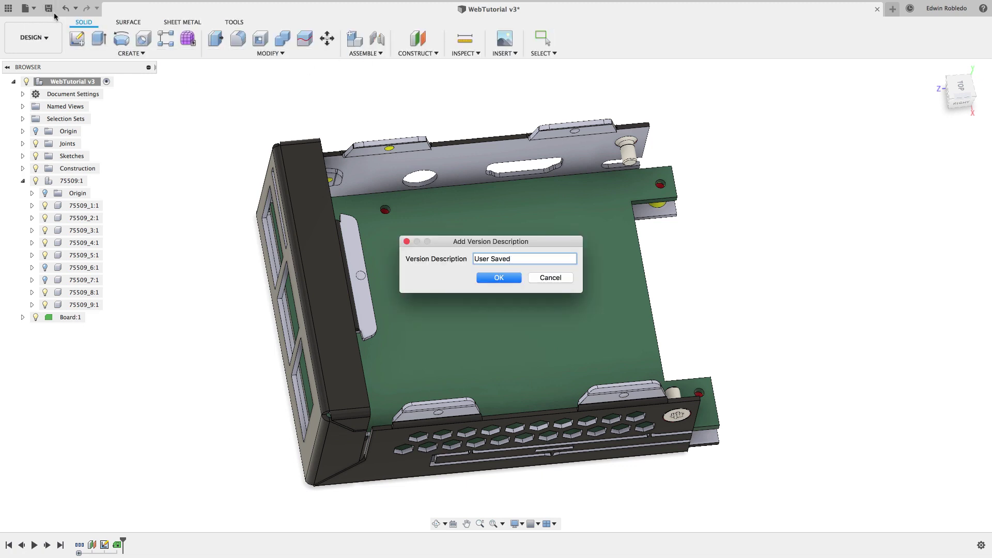
{"action": "left_click_drag", "start_coordinate": [513, 257], "coordinate": [453, 259]}
{"action": "type", "text": "PCB Enclosure"}
{"action": "left_click", "coordinate": [517, 280]}
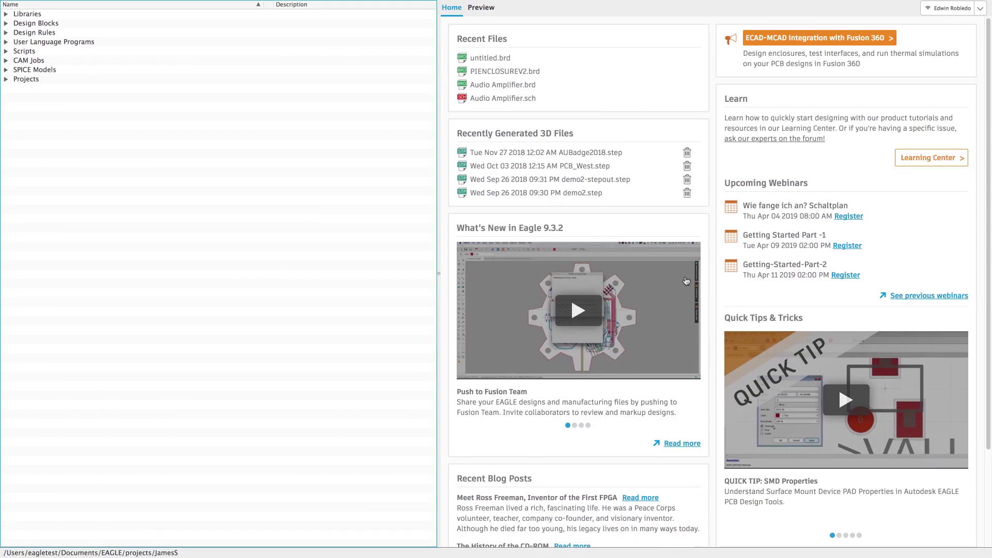
Create an EAGLE project named 'Enclosure' in the projects folder and bring up its New menu
{"action": "left_click", "coordinate": [37, 83]}
{"action": "left_click", "coordinate": [6, 81]}
{"action": "left_click", "coordinate": [33, 89]}
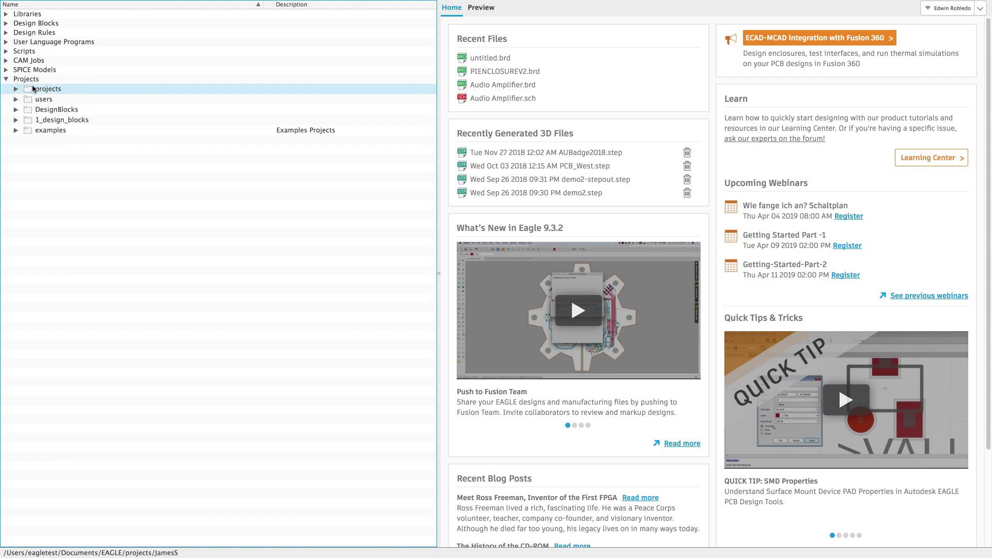
{"action": "right_click", "coordinate": [34, 89]}
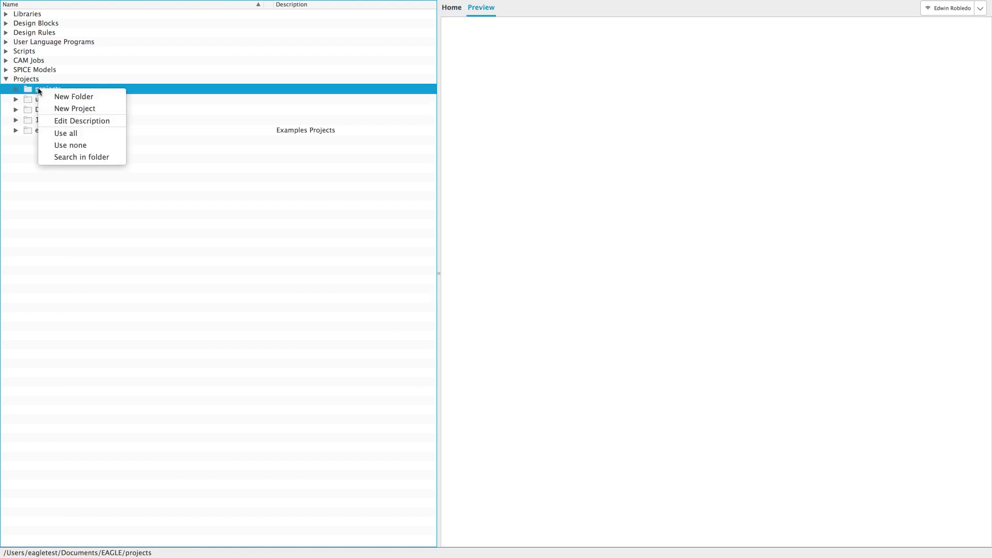
{"action": "left_click", "coordinate": [60, 108]}
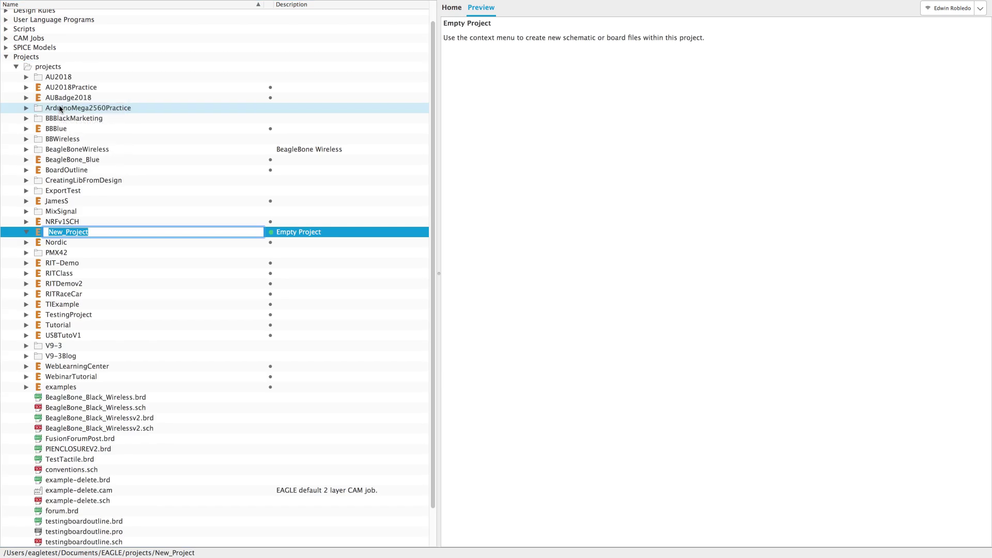
{"action": "type", "text": "Enclosure"}
{"action": "key", "text": "Return"}
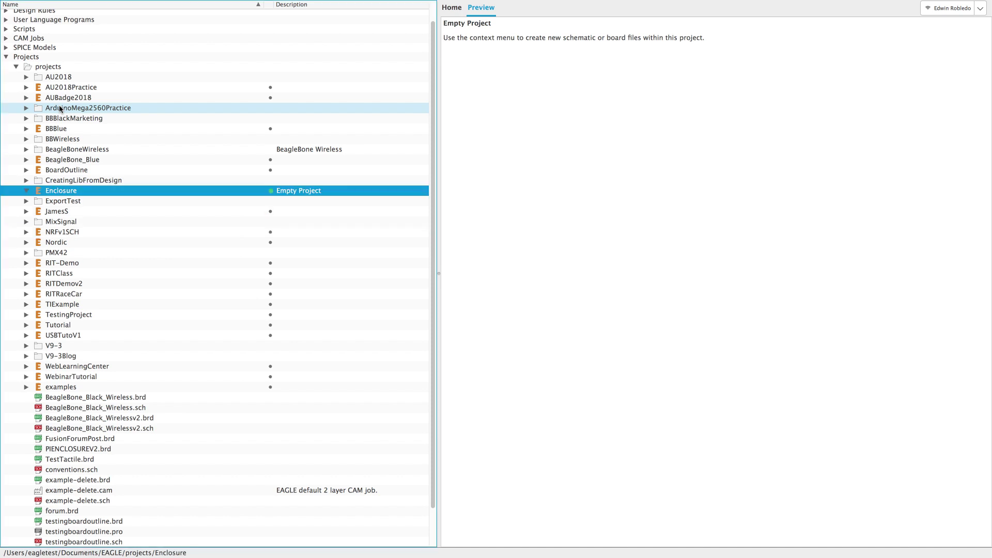
{"action": "right_click", "coordinate": [96, 192]}
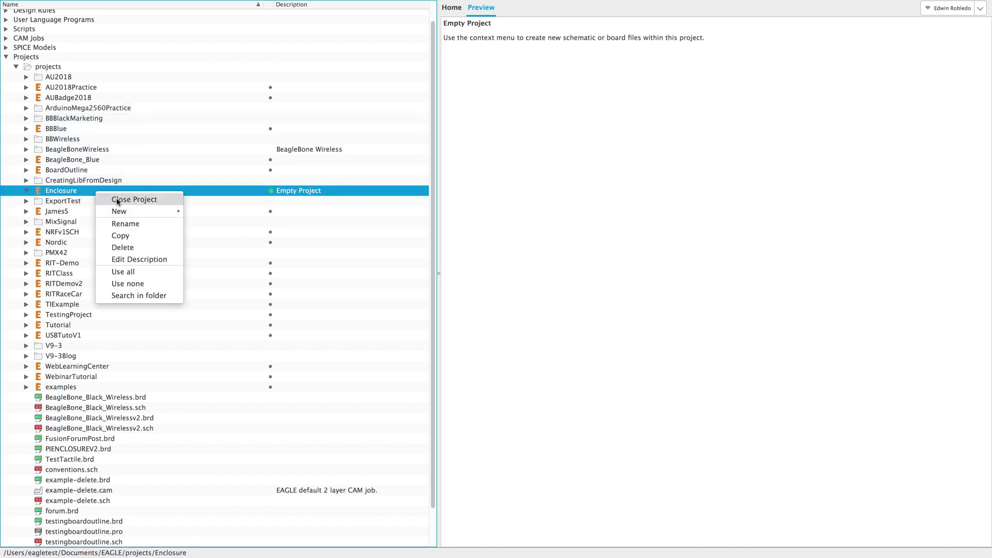
{"action": "mouse_move", "coordinate": [124, 211]}
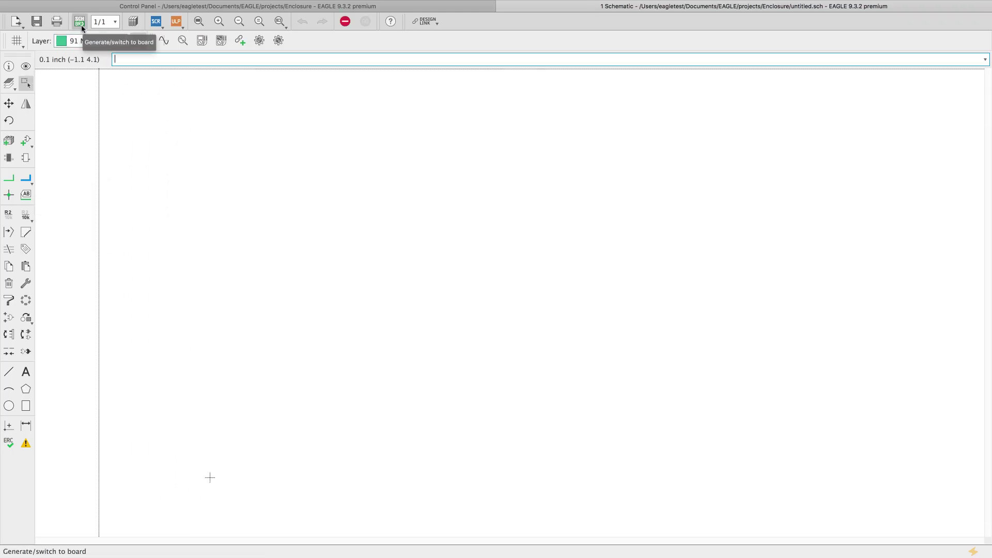
Generate a board from the schematic, delete its default outline, and show the Fusion 360 sync panel
{"action": "left_click", "coordinate": [80, 24]}
{"action": "left_click", "coordinate": [171, 77]}
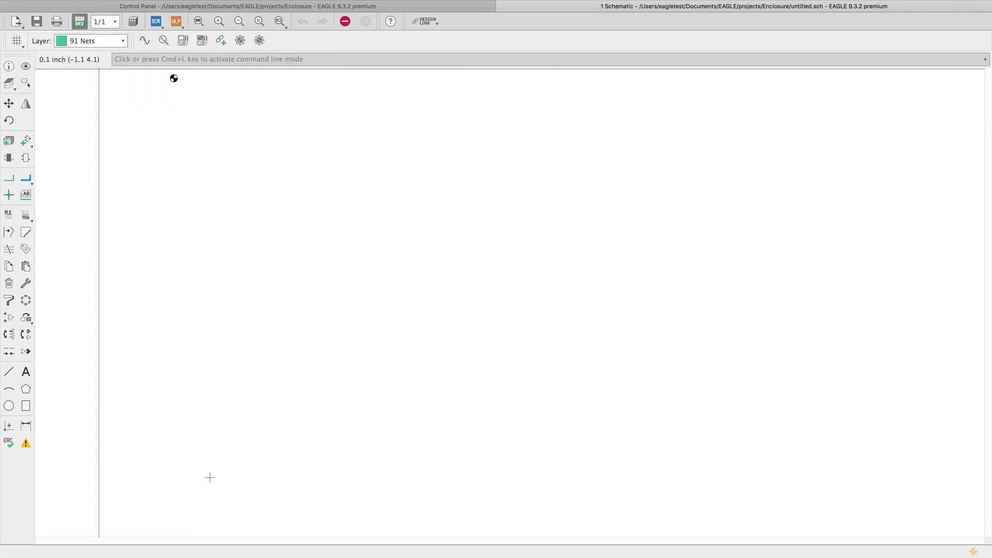
{"action": "left_click_drag", "start_coordinate": [126, 61], "coordinate": [891, 533]}
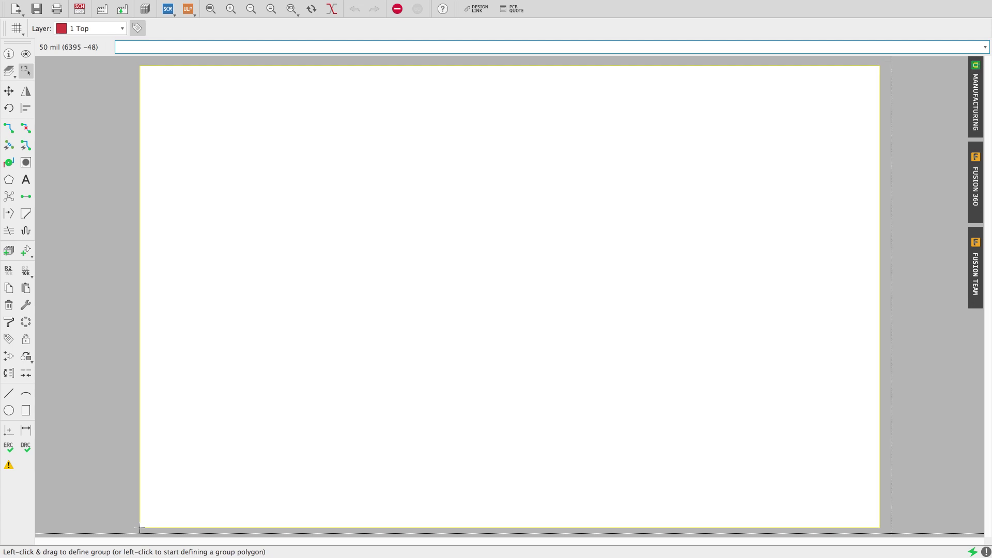
{"action": "key", "text": "Delete"}
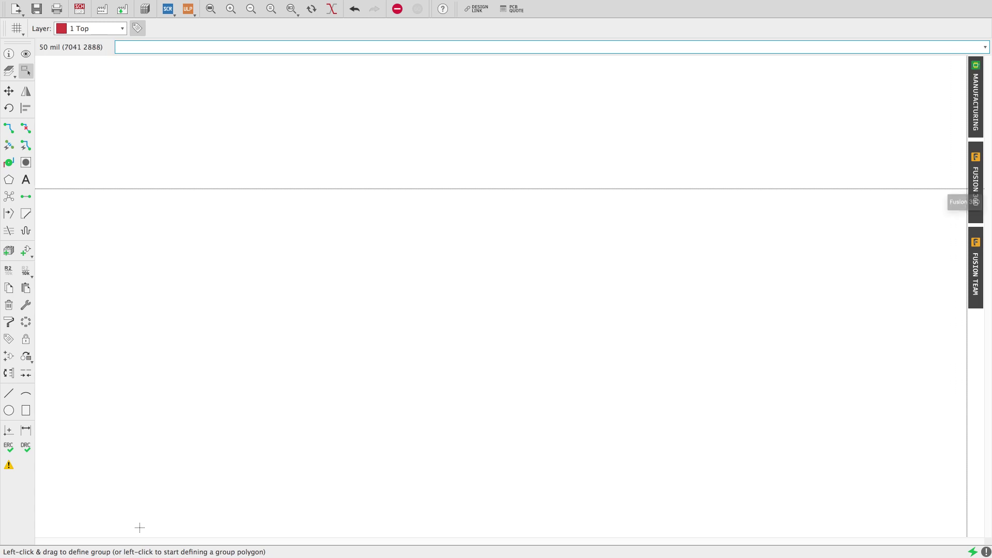
{"action": "left_click", "coordinate": [984, 190]}
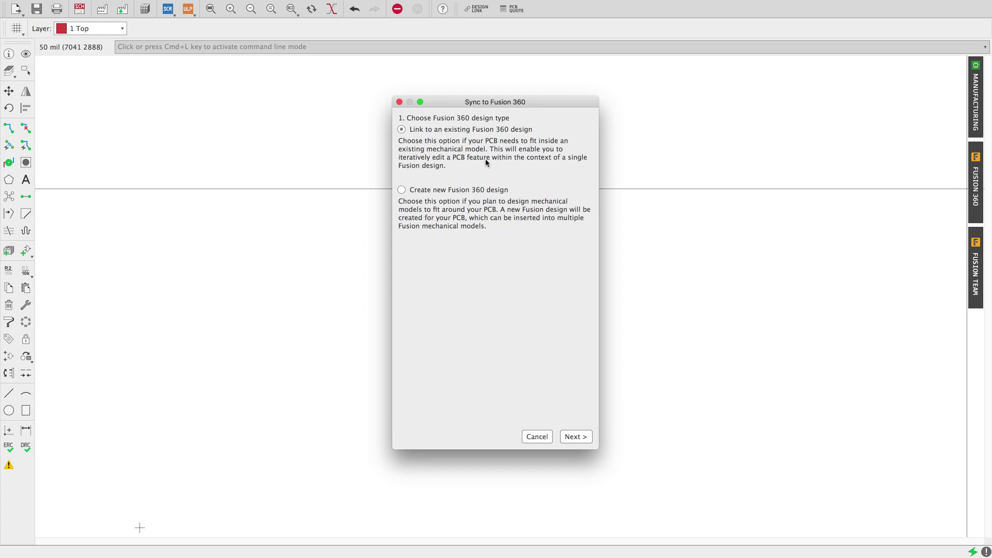
Link the EAGLE board to an existing Fusion 360 design: PCB13 under EnclosurePractice > WebTutorial
{"action": "left_click", "coordinate": [578, 437]}
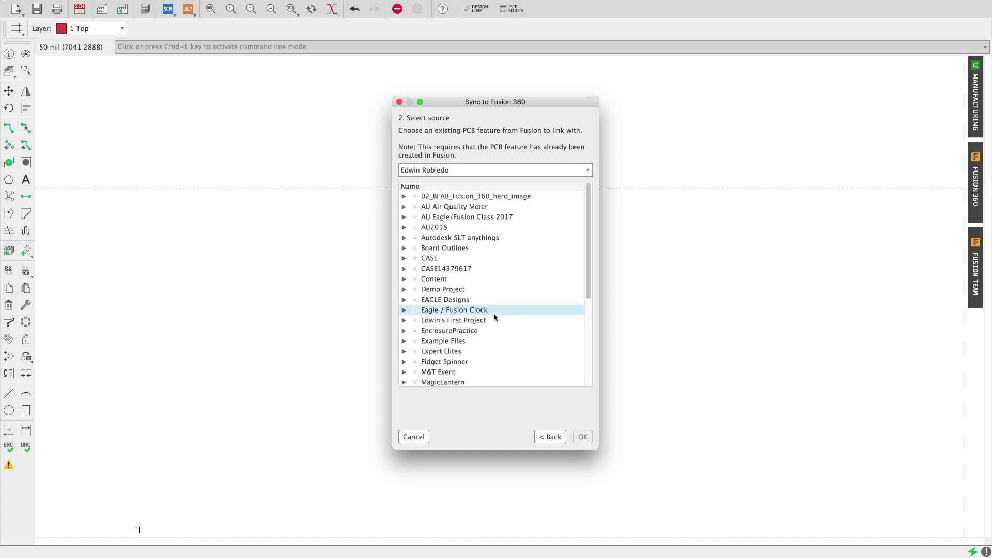
{"action": "left_click", "coordinate": [404, 330]}
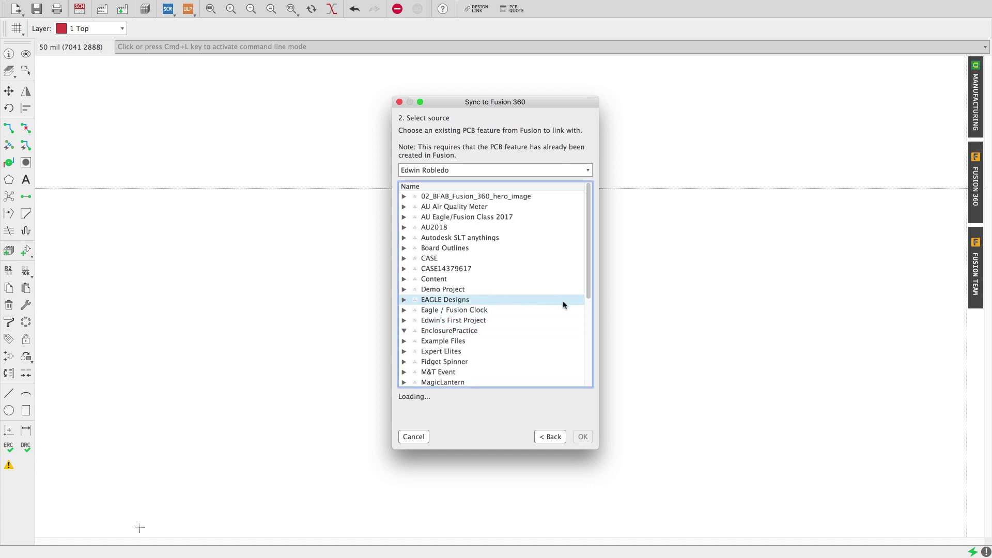
{"action": "left_click_drag", "start_coordinate": [590, 276], "coordinate": [587, 310]}
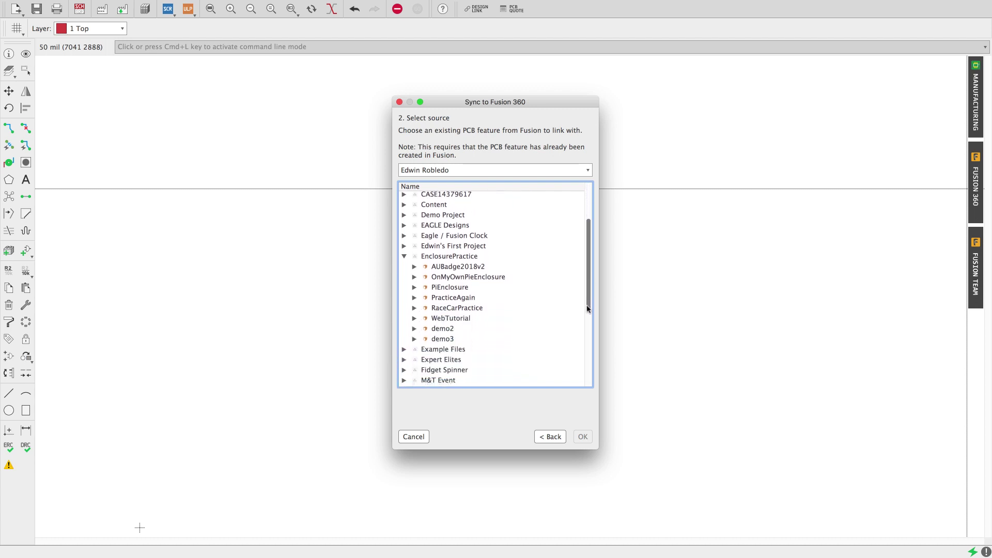
{"action": "left_click", "coordinate": [414, 318]}
{"action": "left_click", "coordinate": [443, 329]}
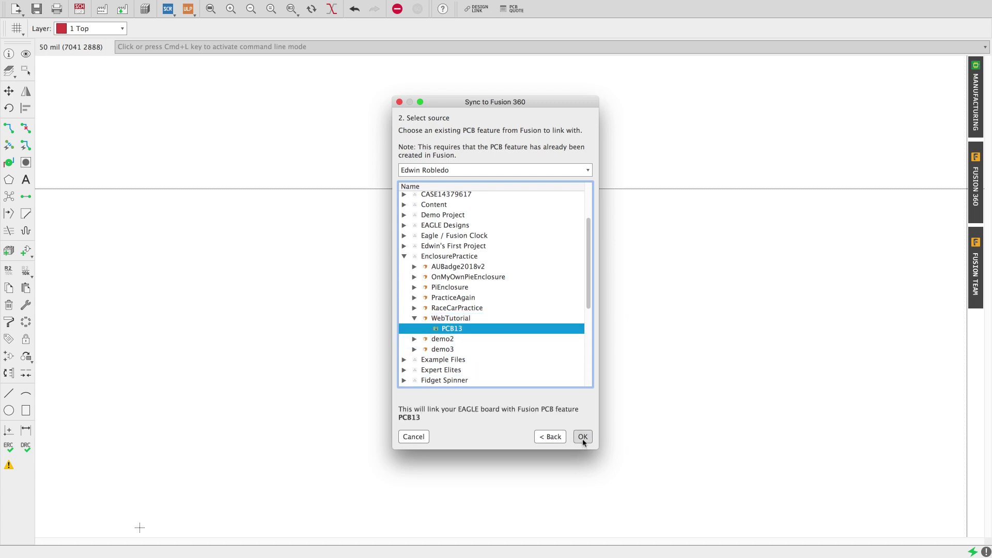
{"action": "left_click", "coordinate": [582, 437]}
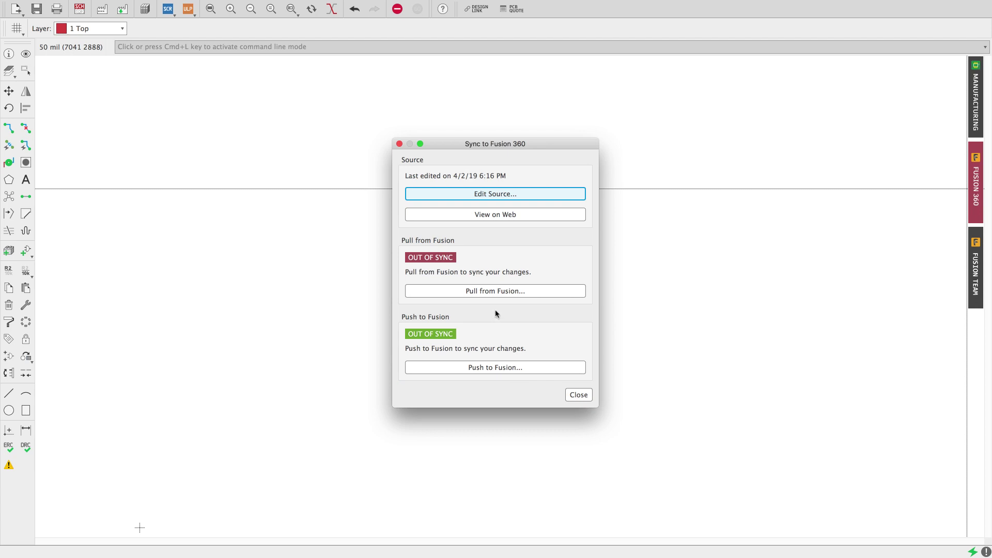
Pull the Fusion 360 board outline and mounting holes from PCB13 into EAGLE
{"action": "left_click", "coordinate": [496, 294]}
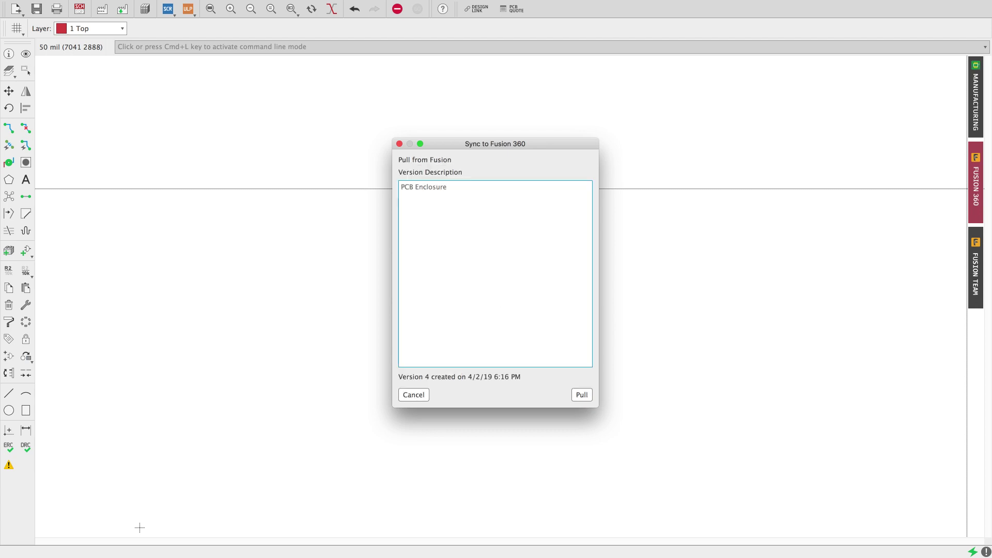
{"action": "left_click", "coordinate": [581, 395]}
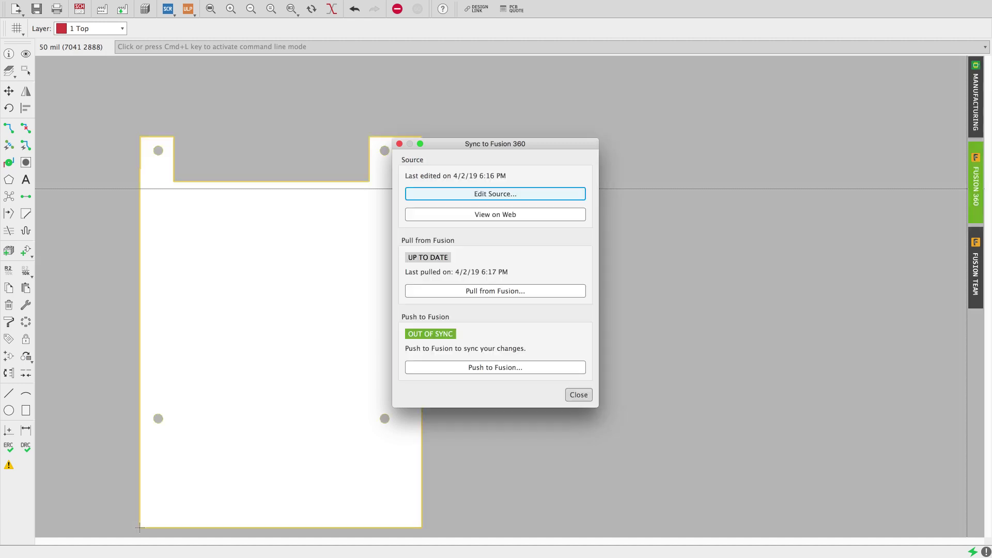
Close the sync dialog and pan the notched board outline into the centre of the view
{"action": "left_click", "coordinate": [592, 397]}
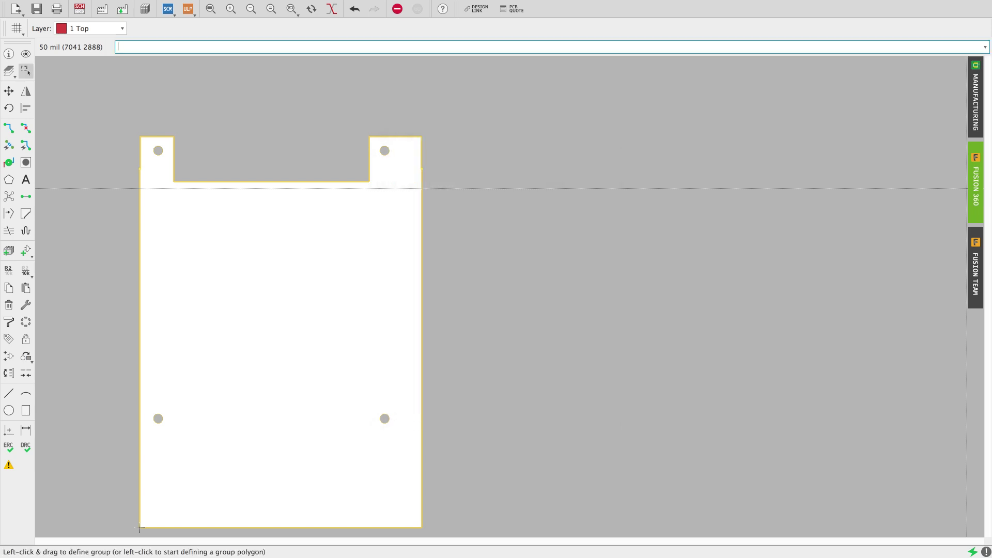
{"action": "middle_click_drag", "start_coordinate": [483, 406], "coordinate": [660, 345]}
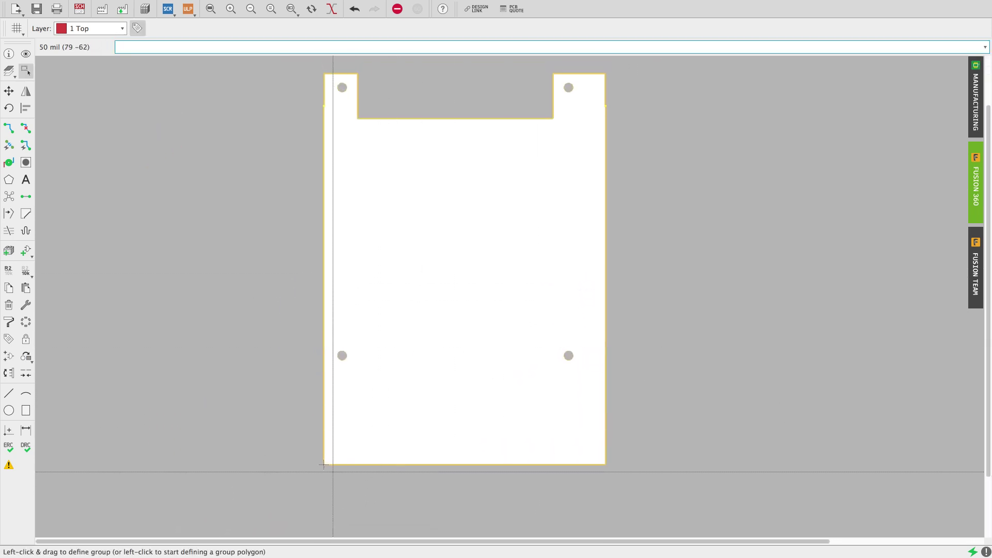